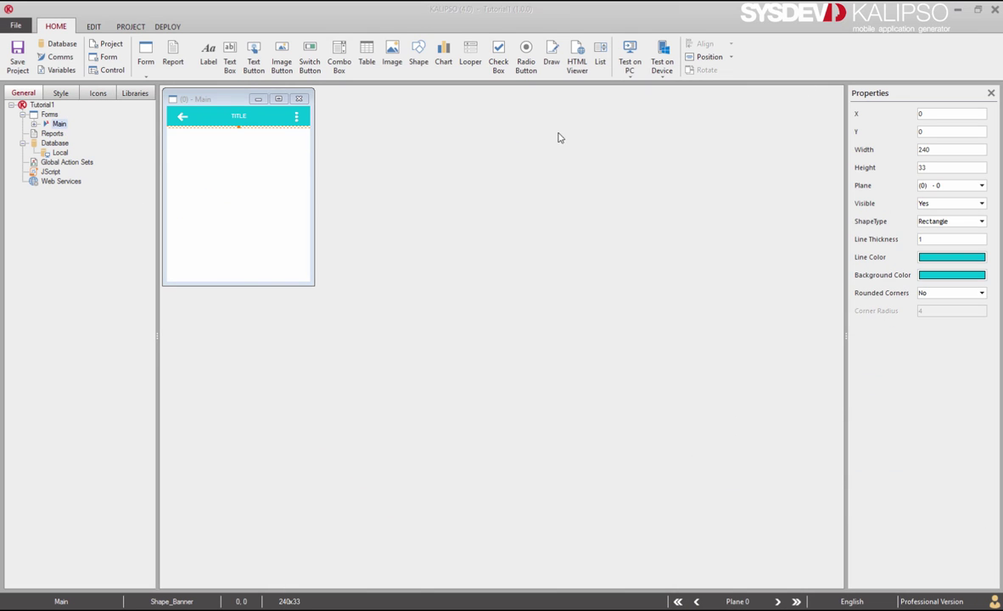
Step: Create a communication profile named TCP, keeping the TCP/IP type, port 9000 and server SUPPORT4
{"action": "left_click", "coordinate": [58, 56]}
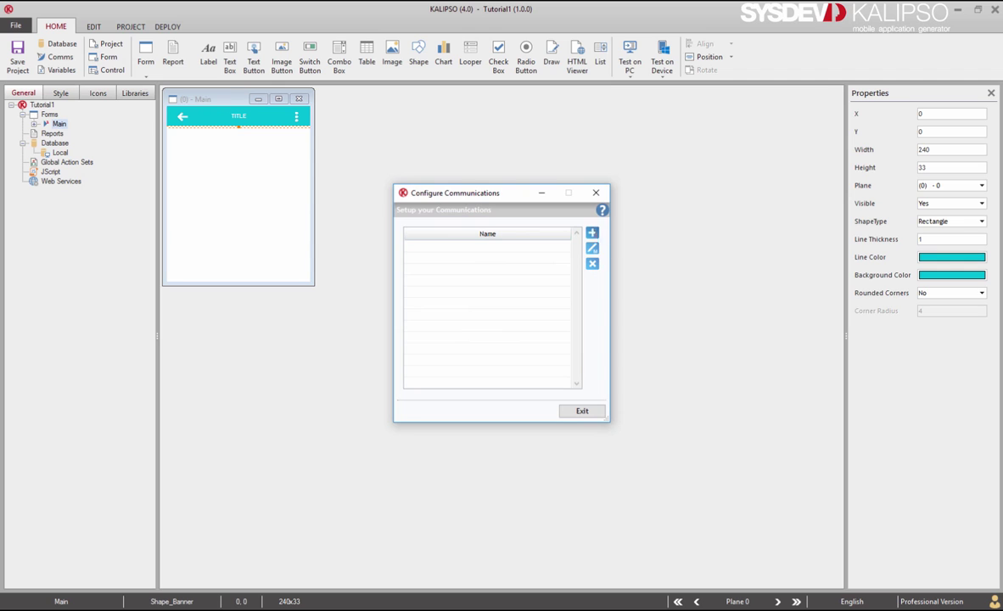
{"action": "left_click", "coordinate": [592, 233]}
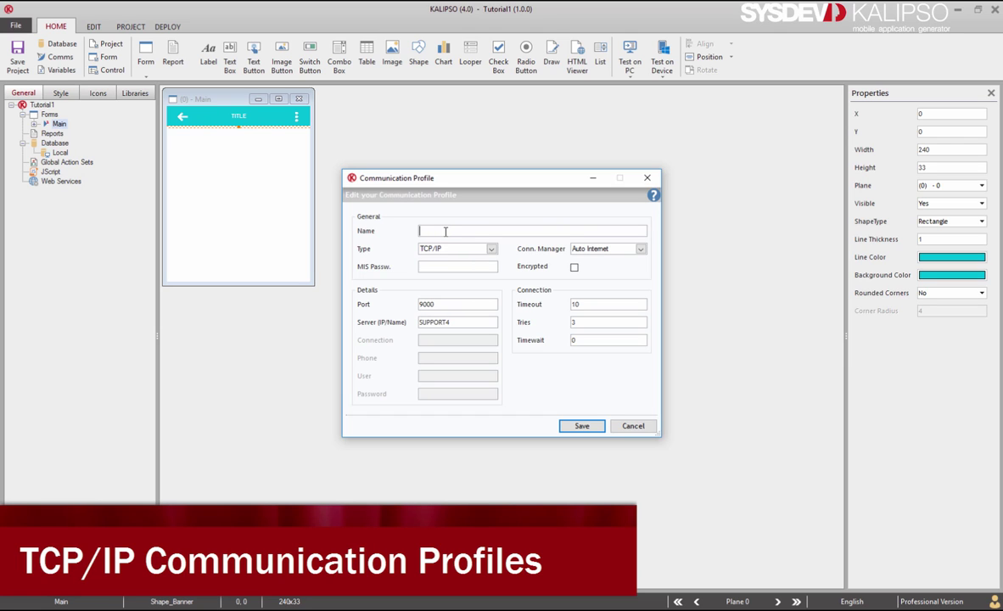
{"action": "type", "text": "T"}
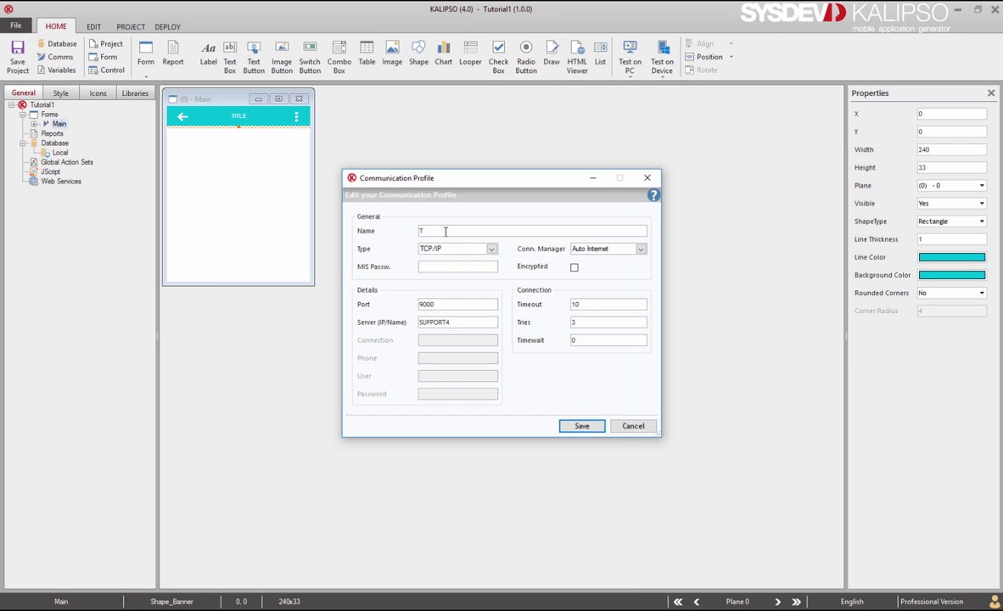
{"action": "type", "text": "CP"}
{"action": "left_click", "coordinate": [449, 305]}
{"action": "double_click", "coordinate": [452, 321]}
{"action": "left_click", "coordinate": [459, 303]}
{"action": "double_click", "coordinate": [474, 322]}
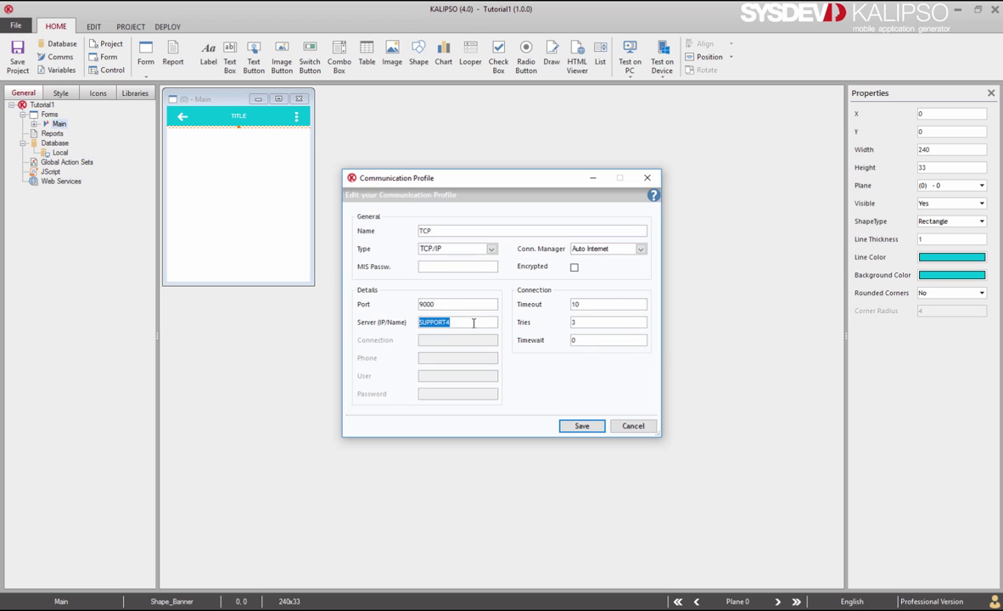
Step: Try the No and Auto Mobile Broadband options for the TCP profile's connection manager
{"action": "left_click", "coordinate": [642, 250]}
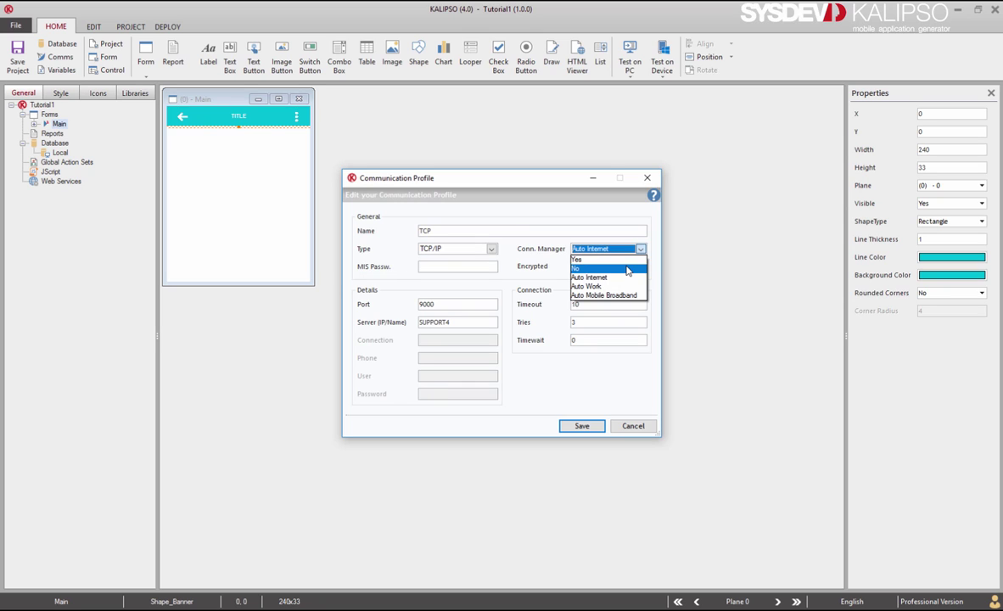
{"action": "left_click", "coordinate": [627, 268]}
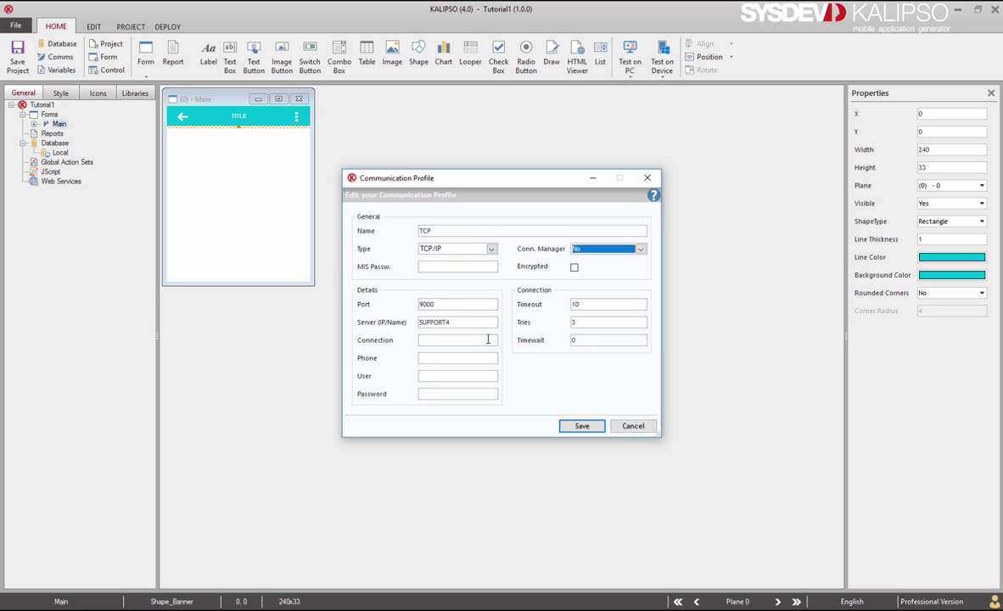
{"action": "left_click", "coordinate": [488, 339]}
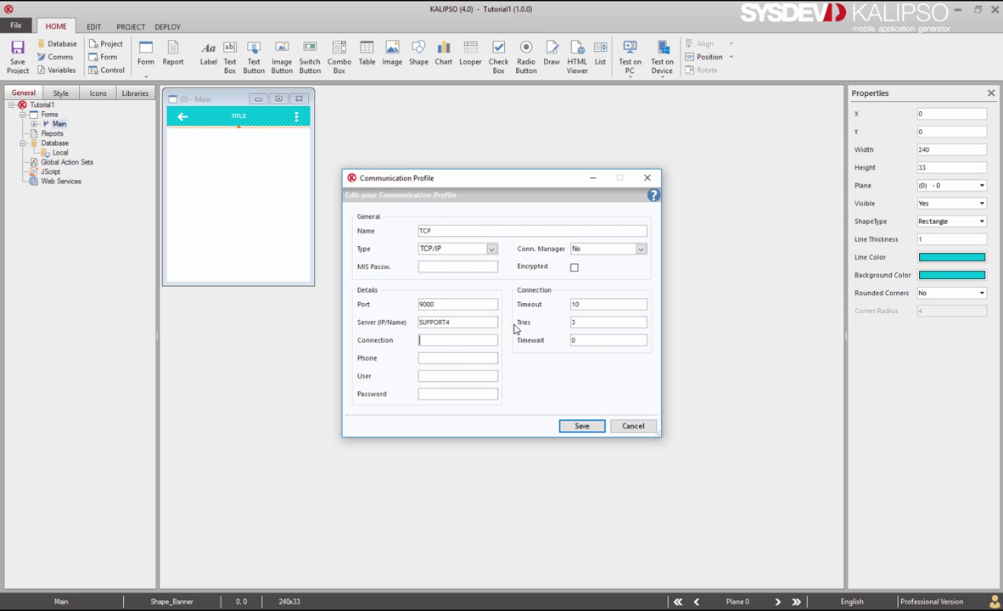
{"action": "left_click", "coordinate": [615, 251]}
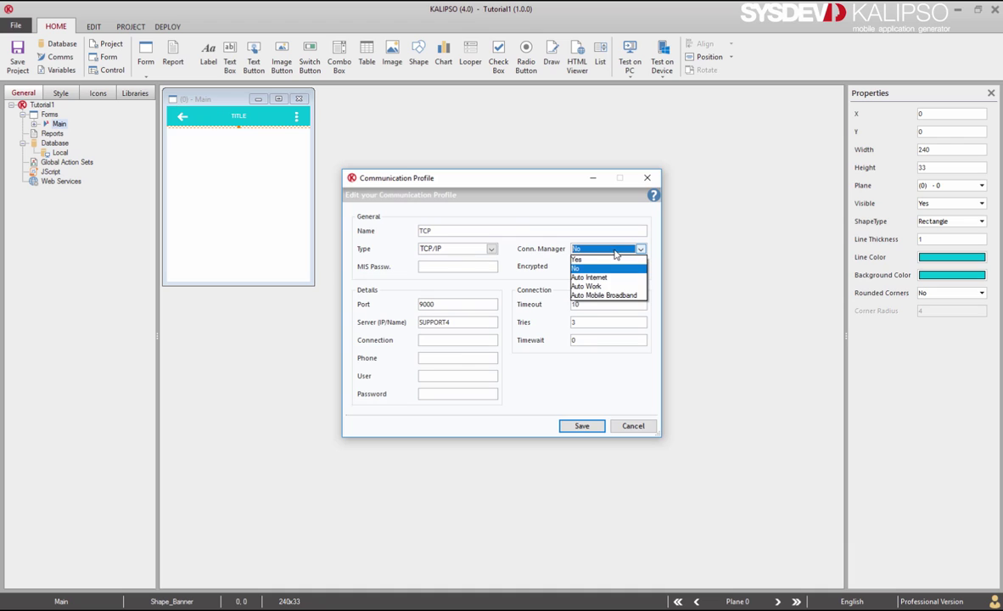
{"action": "left_click", "coordinate": [604, 295]}
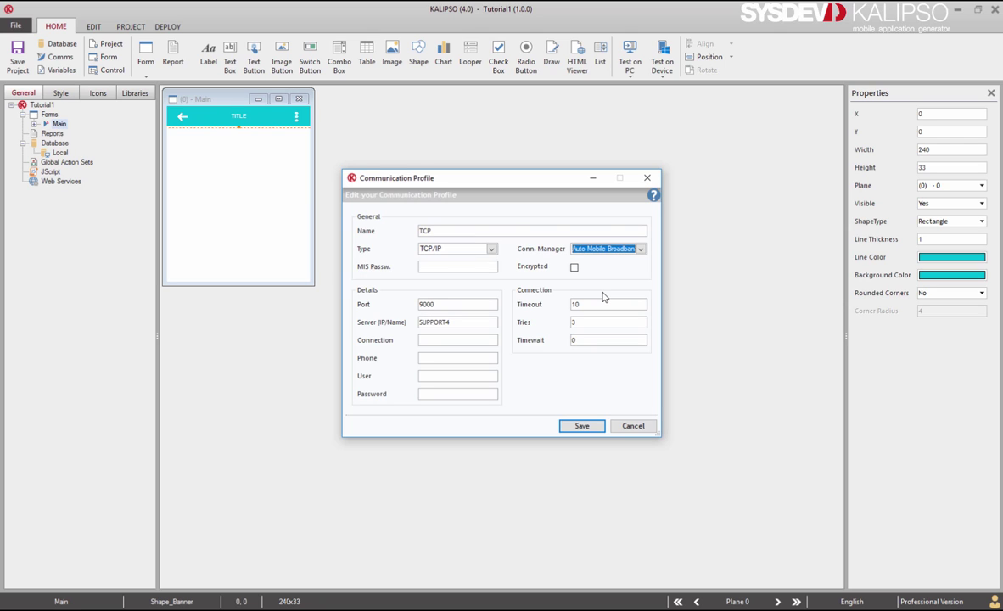
Step: Set the TCP profile's connection manager to Auto Internet and save the profile
{"action": "left_click", "coordinate": [604, 249]}
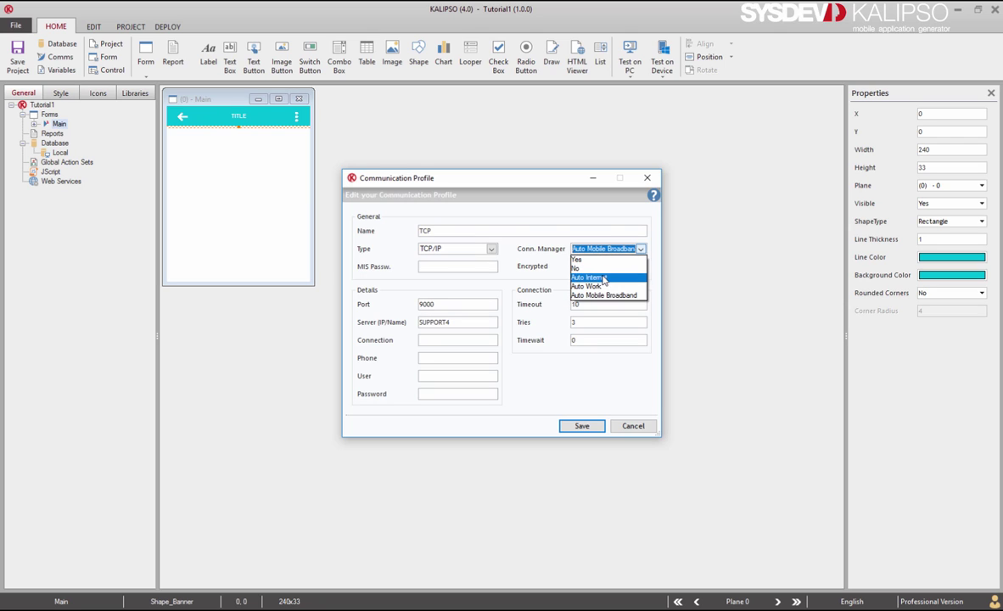
{"action": "left_click", "coordinate": [603, 277]}
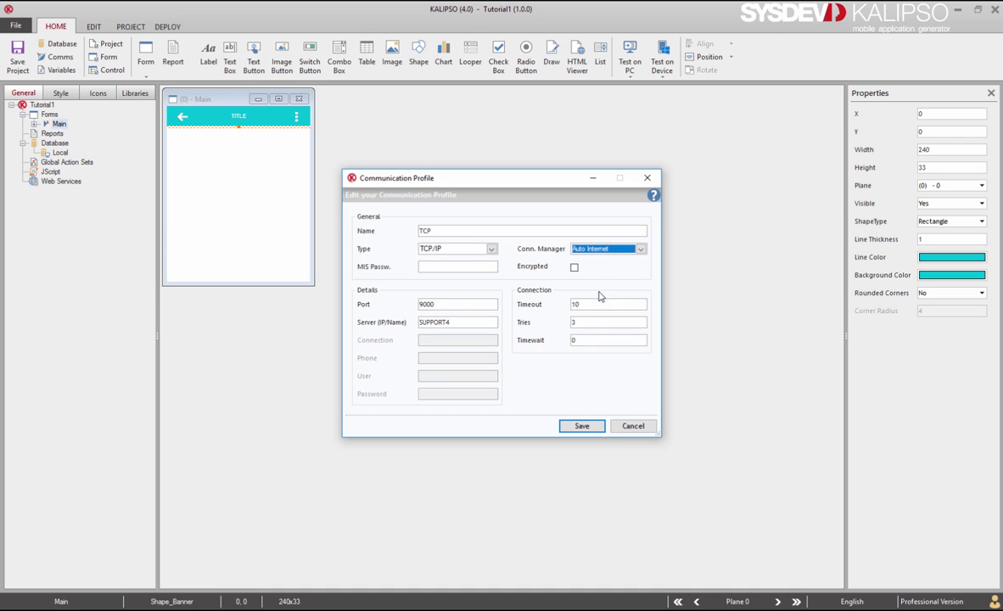
{"action": "left_click", "coordinate": [580, 425]}
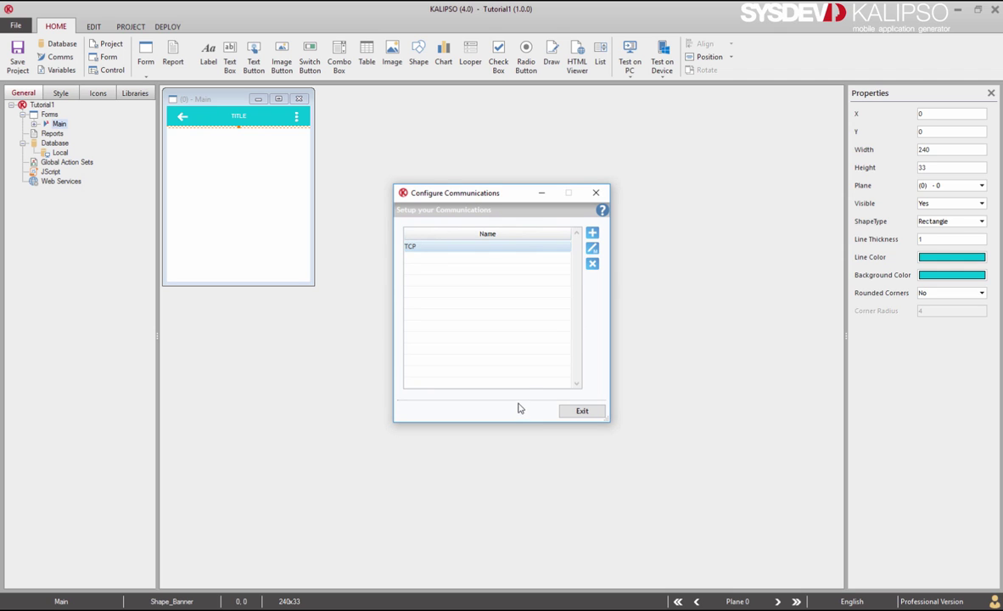
Step: Add and save a communication profile named Bluetooth Socket, of type Bluetooth Socket, with MAC address 5C:F3:70:7D:01:44
{"action": "left_click", "coordinate": [592, 234]}
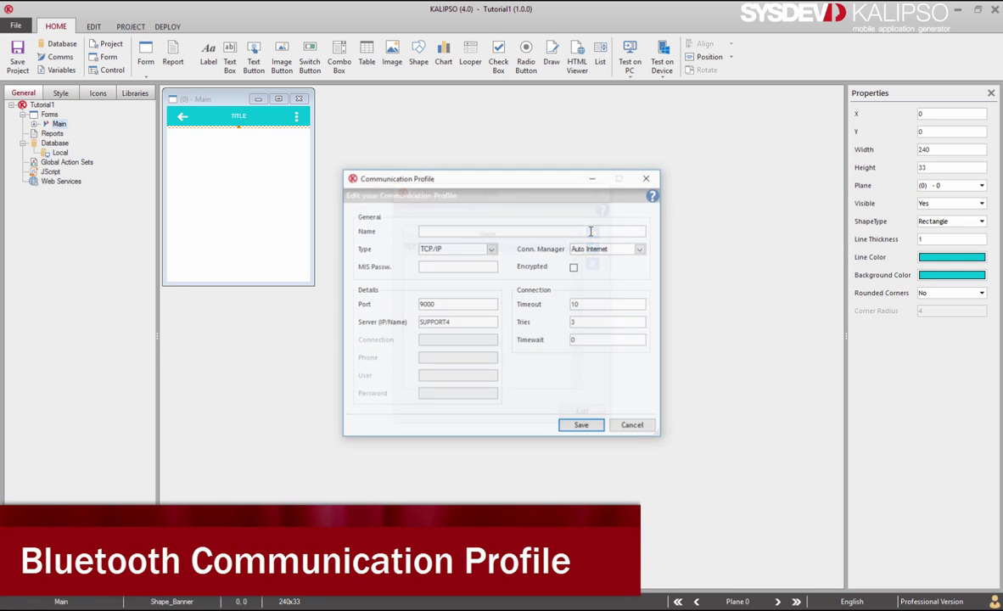
{"action": "left_click", "coordinate": [477, 231]}
{"action": "type", "text": "Bluetooth Socket"}
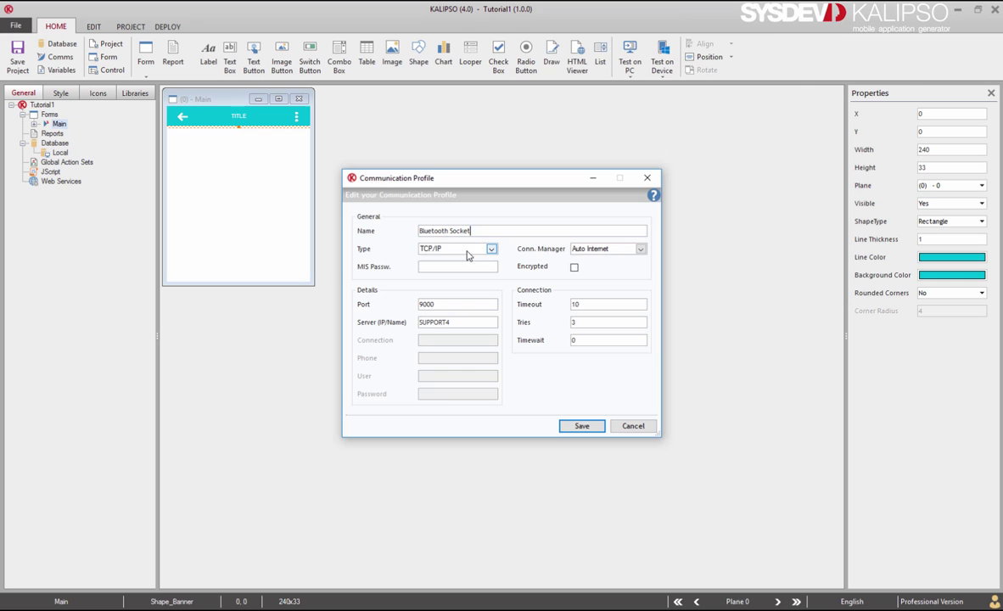
{"action": "left_click", "coordinate": [458, 249]}
{"action": "left_click", "coordinate": [463, 258]}
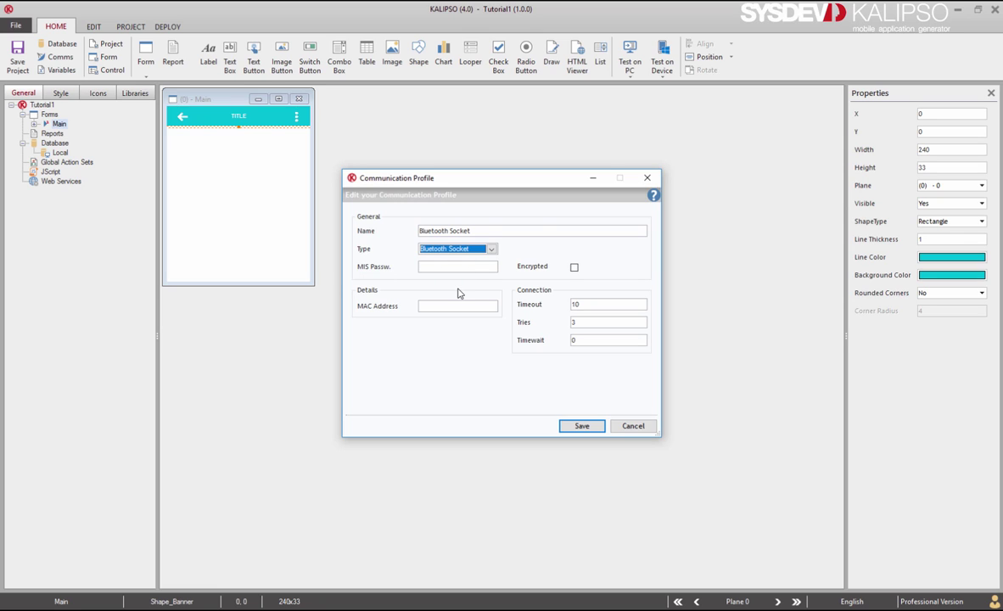
{"action": "left_click", "coordinate": [451, 304]}
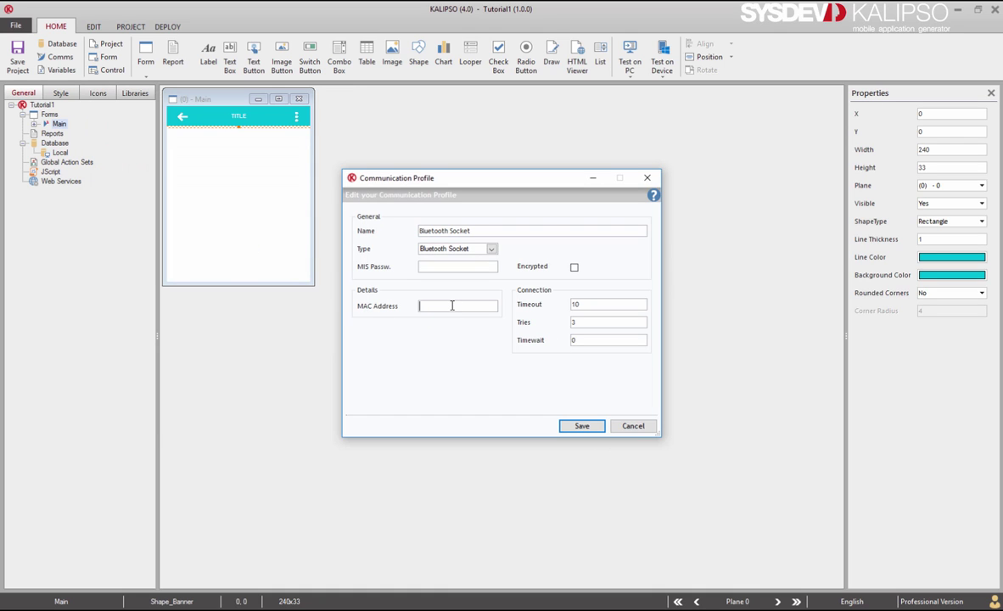
{"action": "type", "text": "5C:F3:70:7D:01:44"}
{"action": "left_click", "coordinate": [581, 425]}
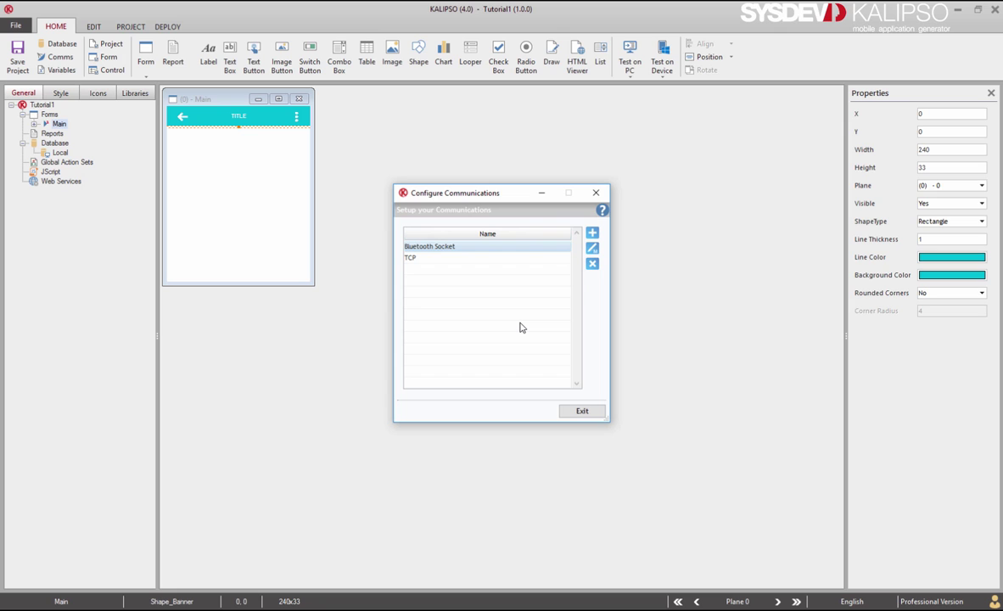
Step: Add and save a communication profile named Local, of type Local, using port Com9
{"action": "left_click", "coordinate": [592, 232]}
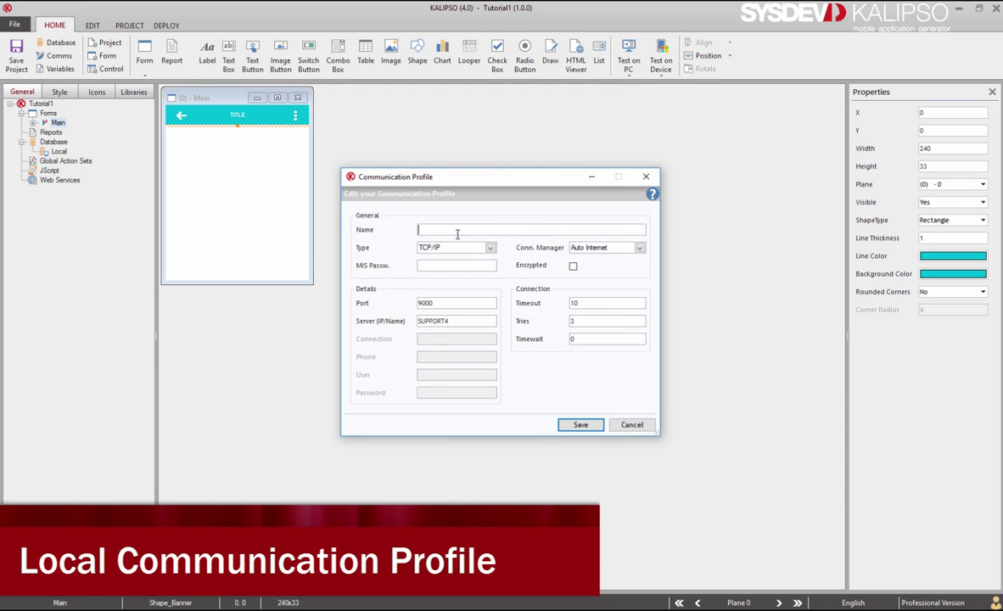
{"action": "type", "text": "Local"}
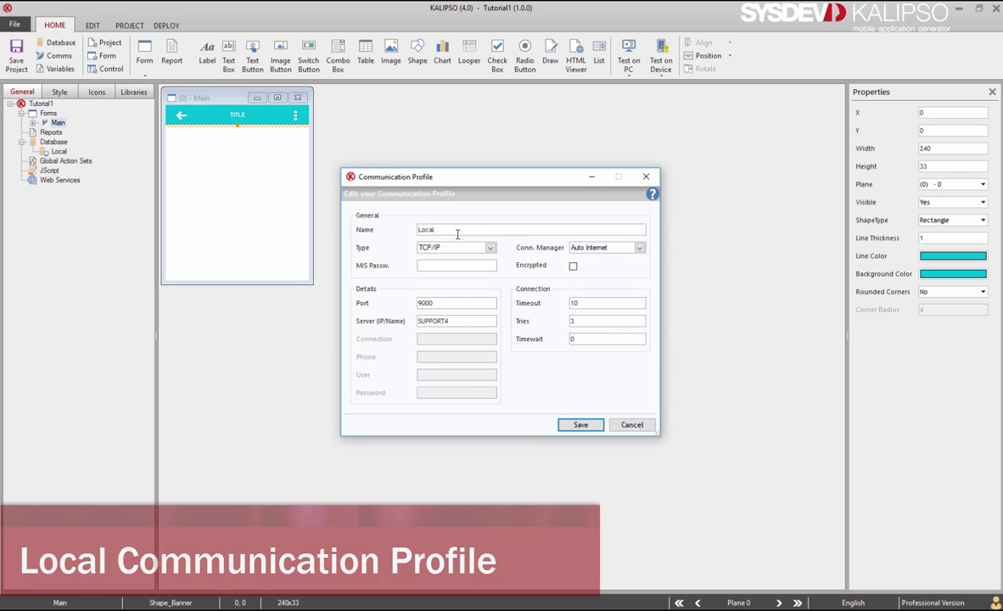
{"action": "left_click", "coordinate": [458, 246]}
{"action": "left_click", "coordinate": [458, 268]}
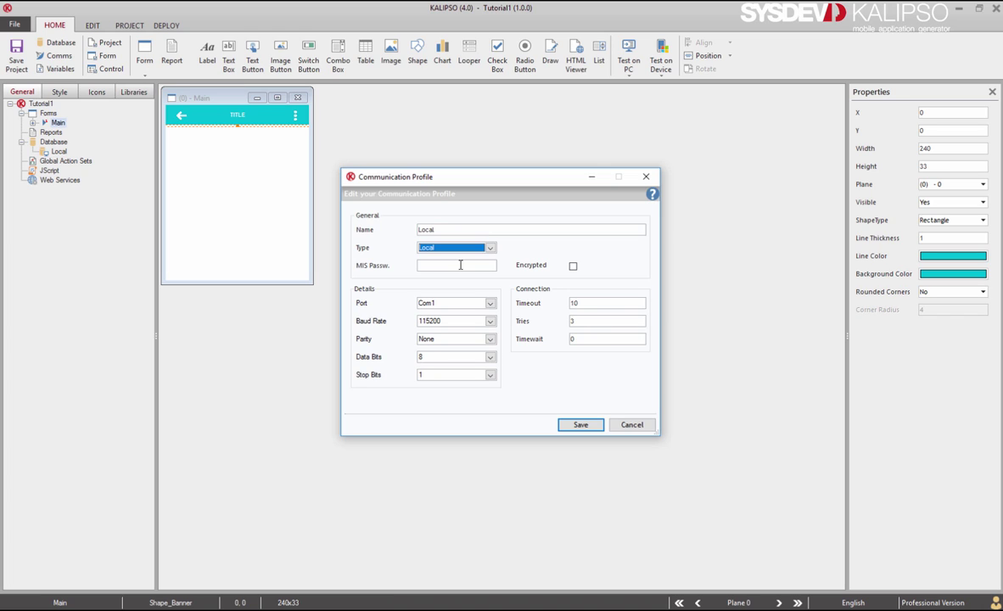
{"action": "left_click", "coordinate": [467, 304]}
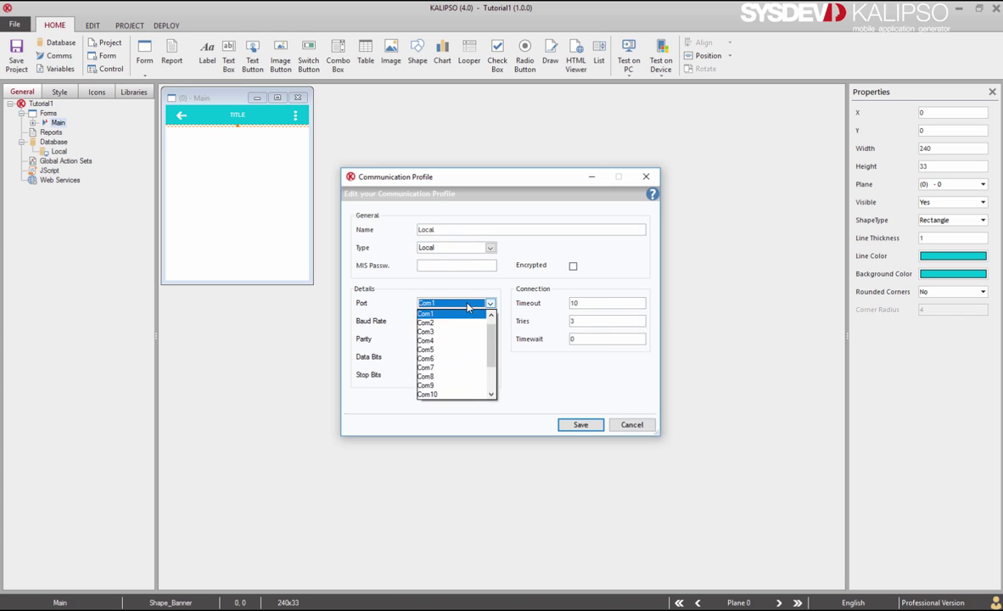
{"action": "left_click", "coordinate": [441, 385]}
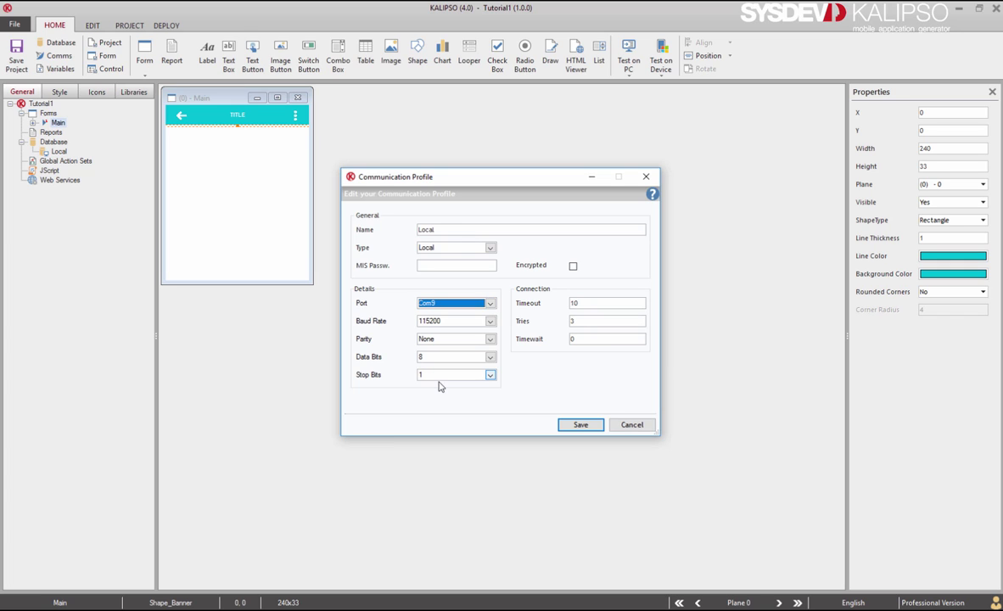
{"action": "left_click", "coordinate": [580, 425]}
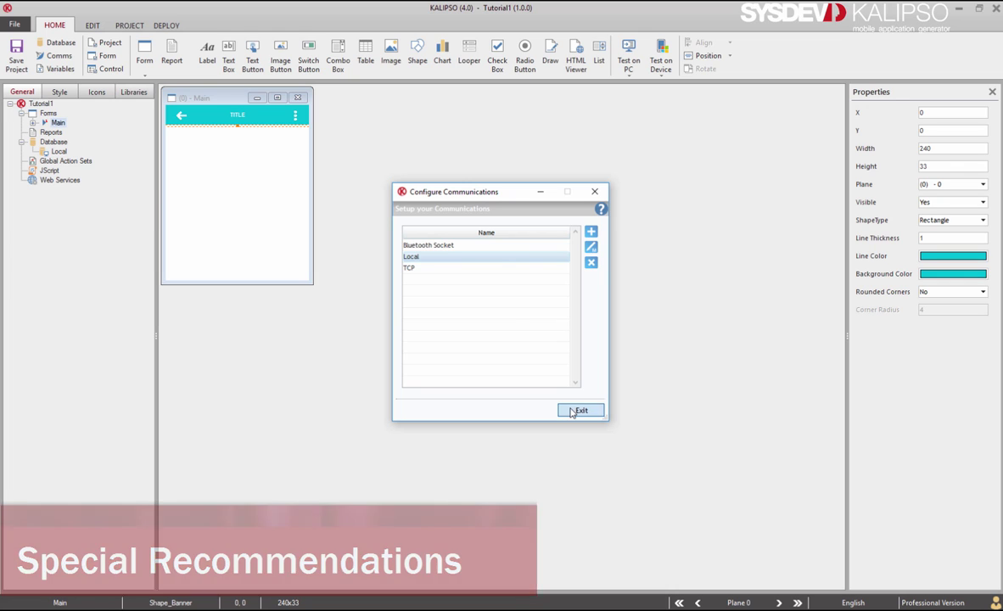
Step: Try entering an MIS password in a new communication profile and discard that profile
{"action": "left_click", "coordinate": [571, 411]}
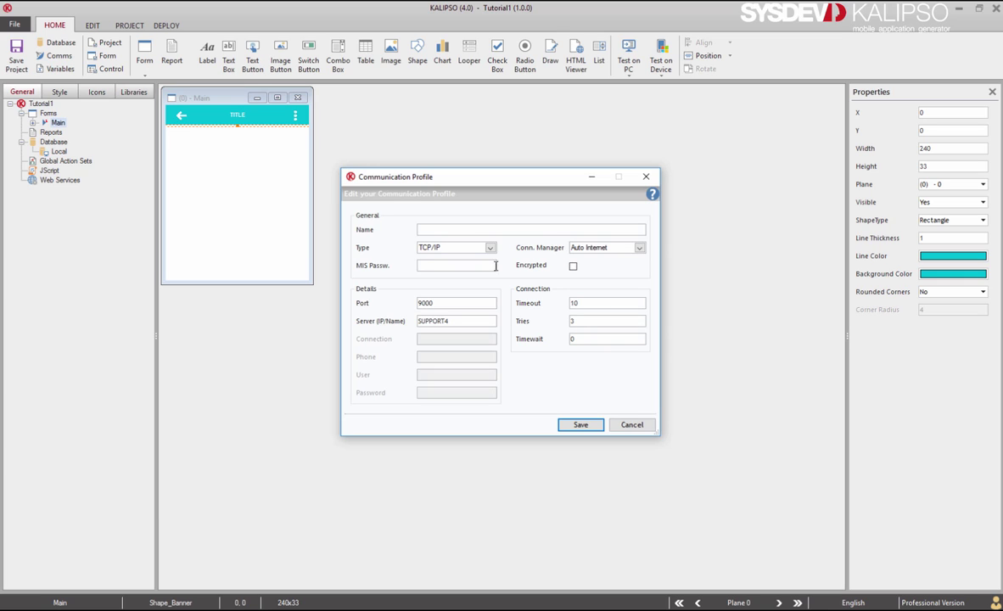
{"action": "left_click", "coordinate": [480, 265]}
{"action": "type", "text": "***"}
{"action": "key", "text": "BackSpace"}
{"action": "key", "text": "BackSpace"}
{"action": "key", "text": "BackSpace"}
{"action": "left_click", "coordinate": [631, 424]}
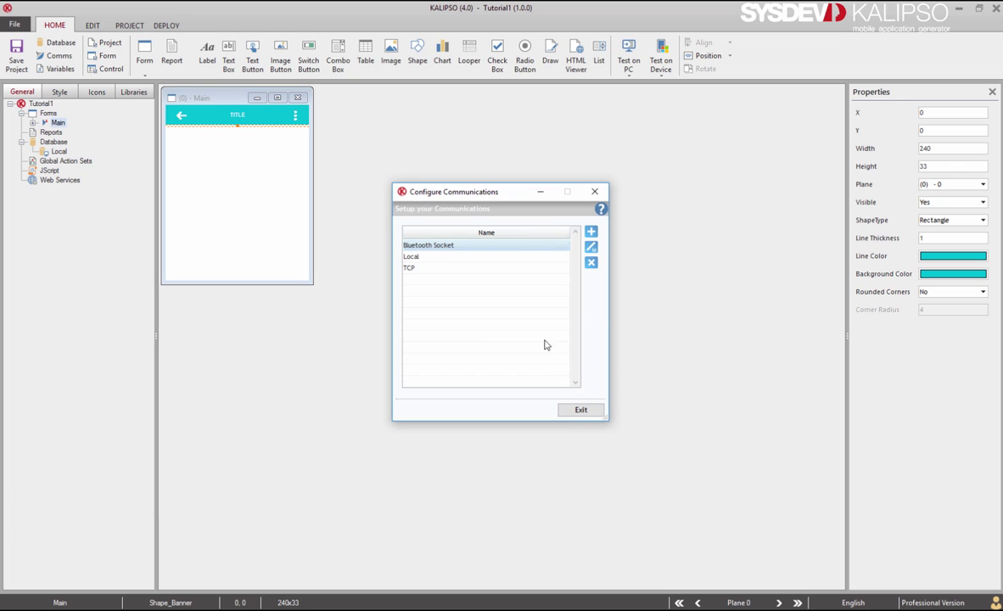
Step: Review the settings of the Bluetooth Socket, Local and TCP profiles and close the communications configuration
{"action": "double_click", "coordinate": [473, 246]}
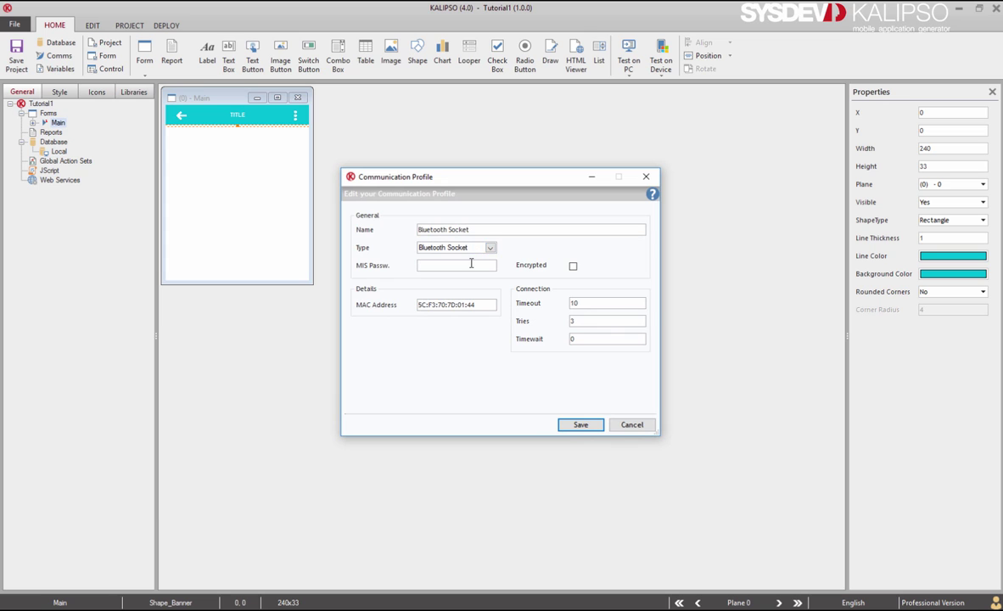
{"action": "key", "text": "Escape"}
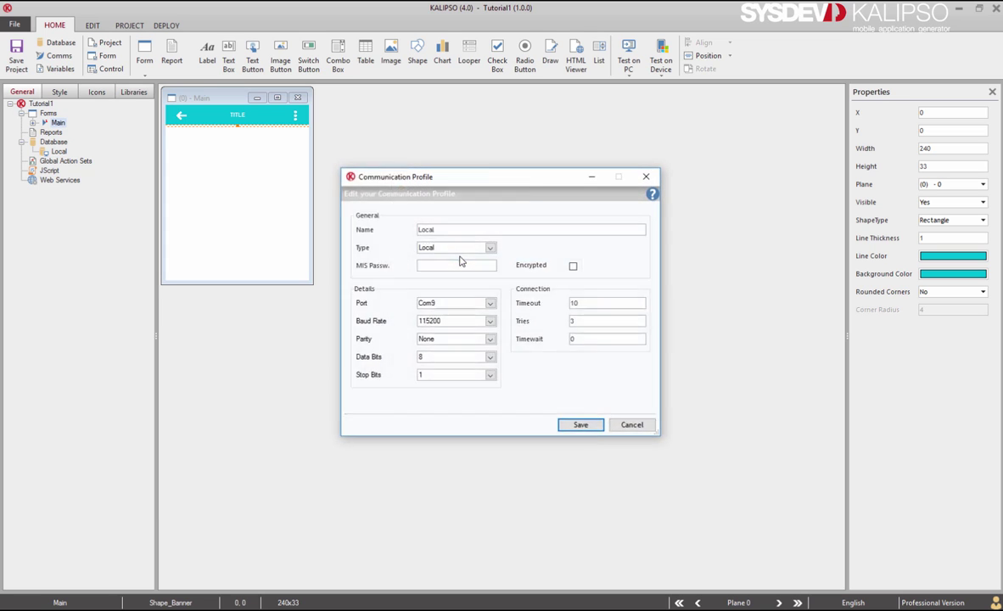
{"action": "double_click", "coordinate": [443, 267]}
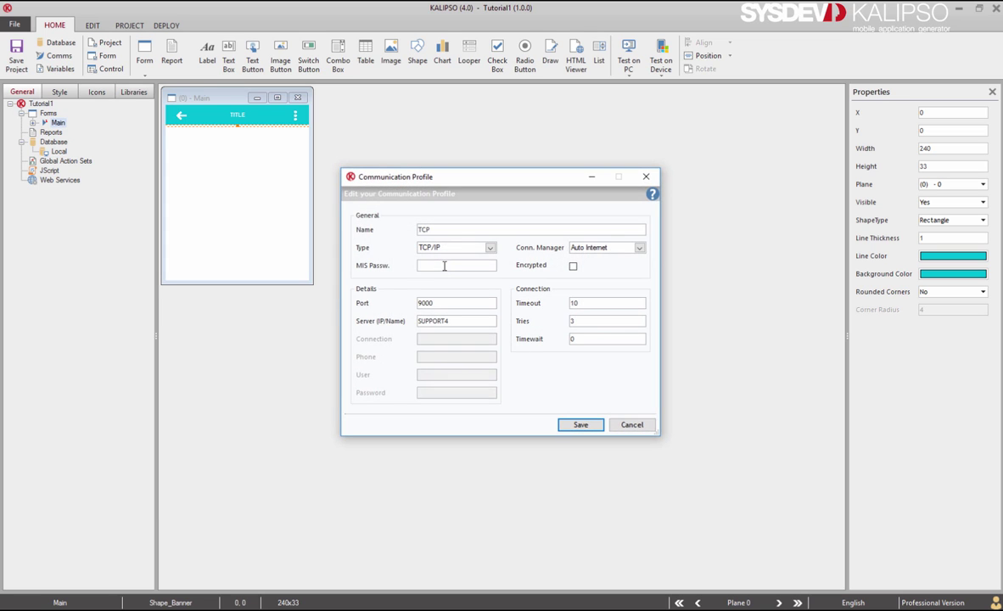
{"action": "key", "text": "Escape"}
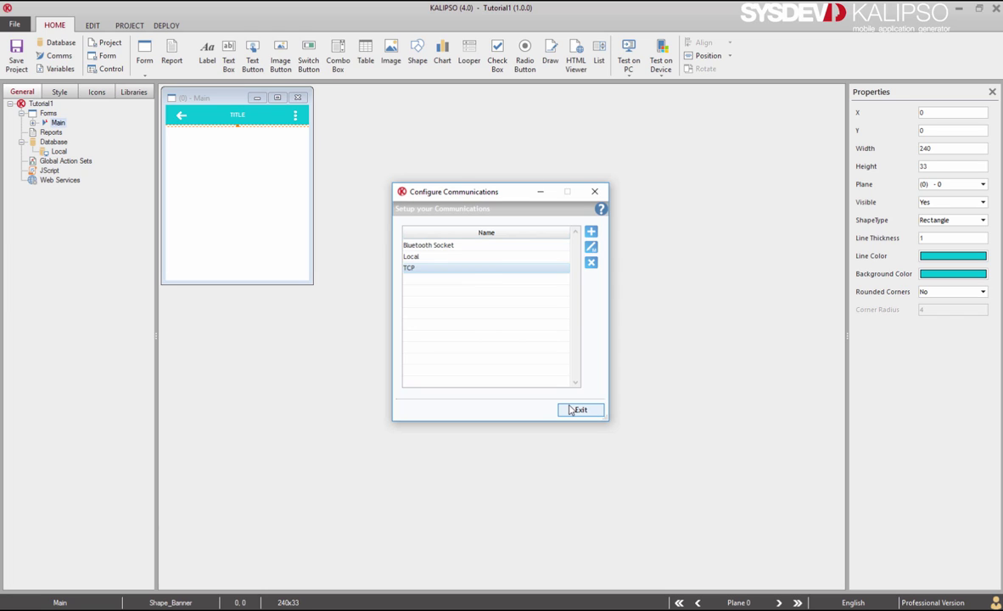
{"action": "left_click", "coordinate": [512, 246]}
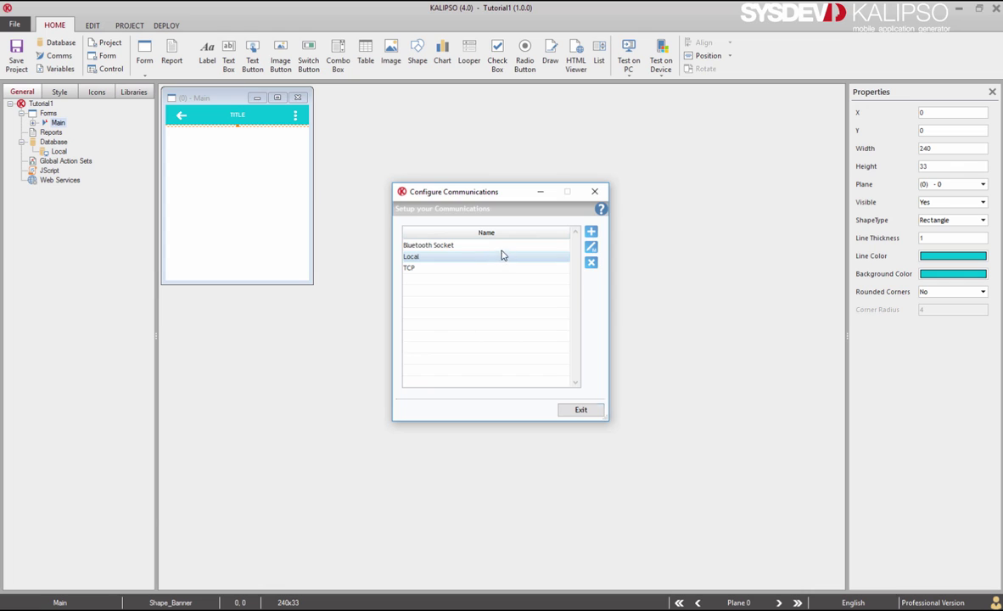
{"action": "left_click", "coordinate": [579, 410]}
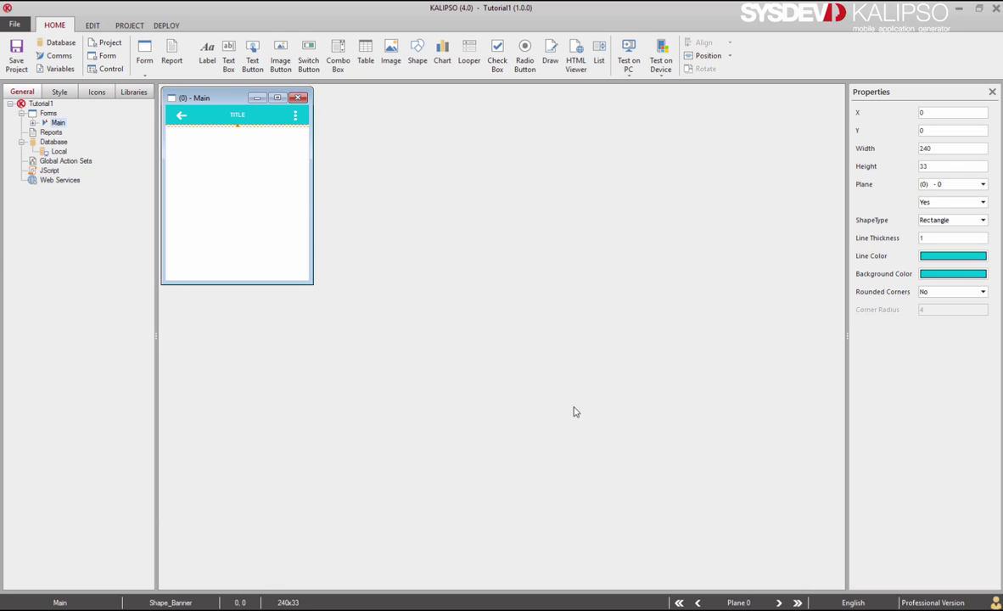
Step: Launch MIS Communicator and add a TCP/IP connection with the description tcp on port 9000
{"action": "left_click", "coordinate": [161, 25]}
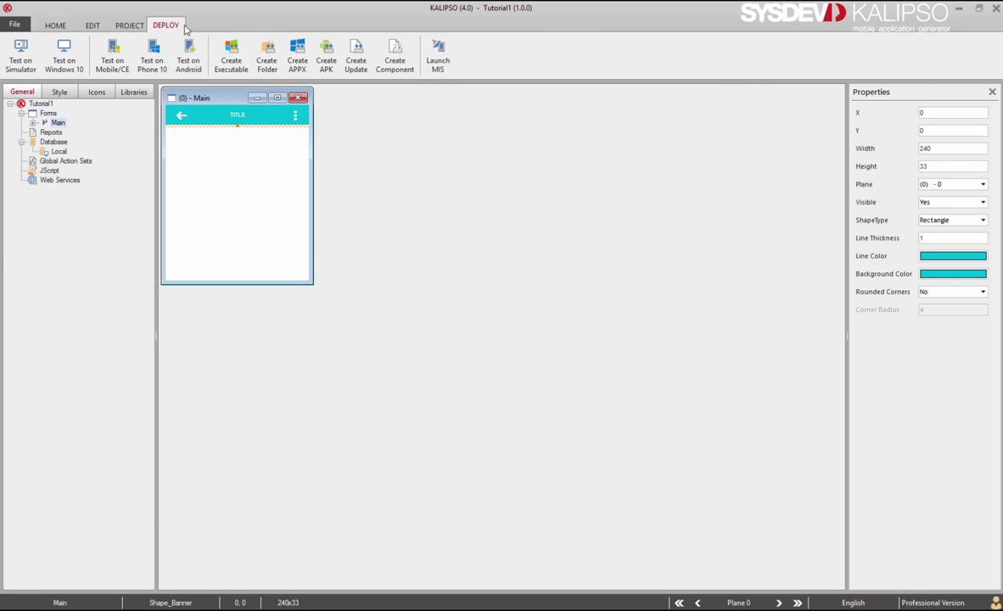
{"action": "left_click", "coordinate": [441, 56]}
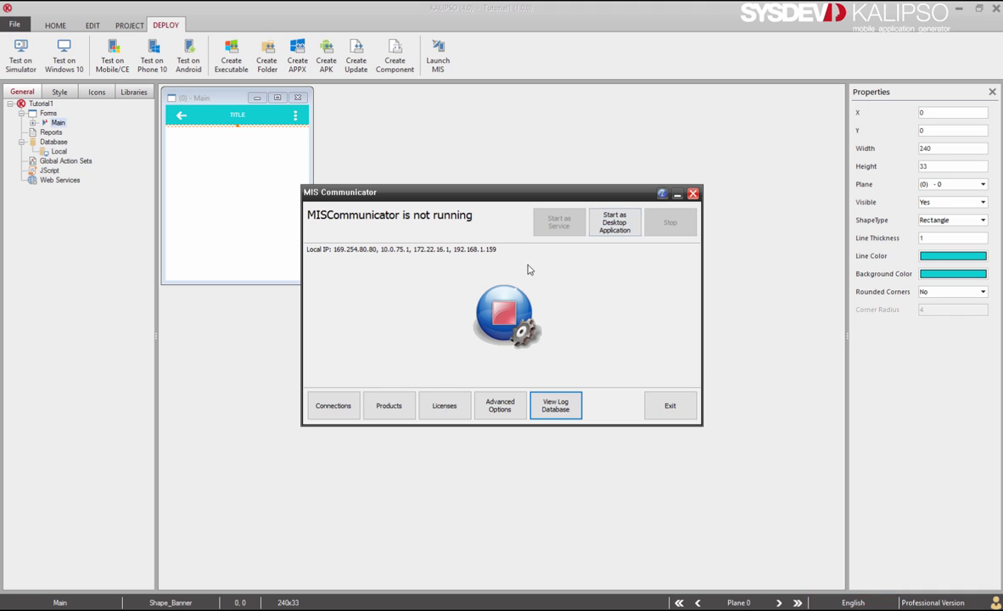
{"action": "left_click", "coordinate": [335, 408]}
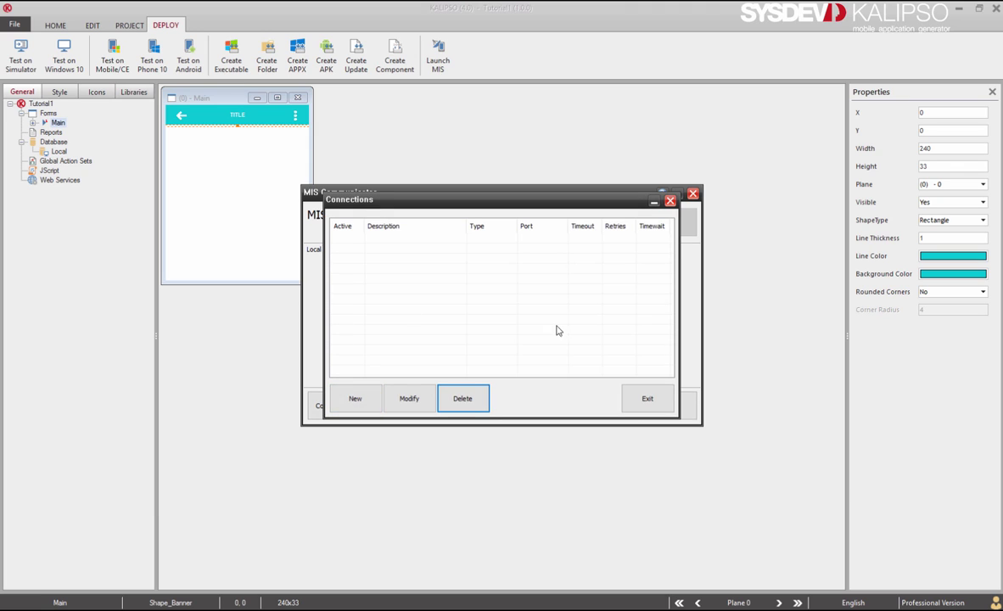
{"action": "left_click", "coordinate": [353, 399]}
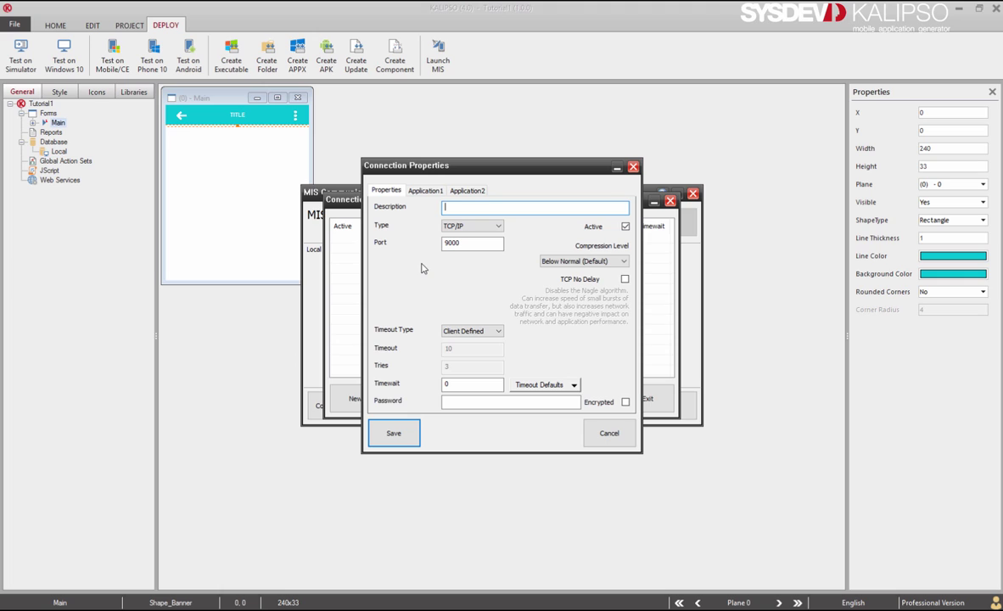
{"action": "type", "text": "tcp"}
{"action": "left_click", "coordinate": [403, 436]}
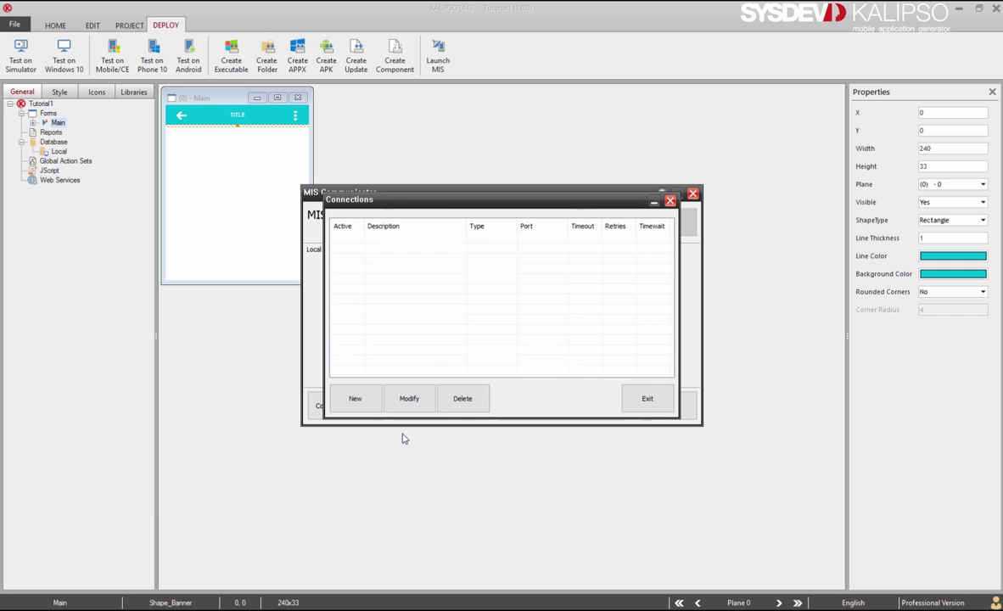
Step: Add and save a connection with the description BluetoothSocket and type Bluetooth
{"action": "left_click", "coordinate": [356, 401]}
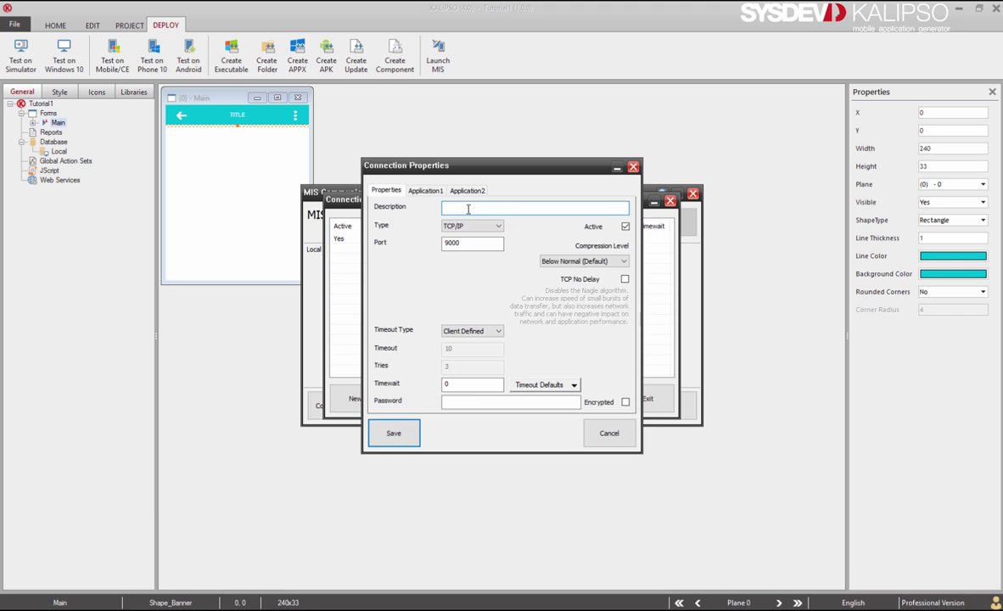
{"action": "type", "text": "BluetoothSocket"}
{"action": "left_click", "coordinate": [466, 227]}
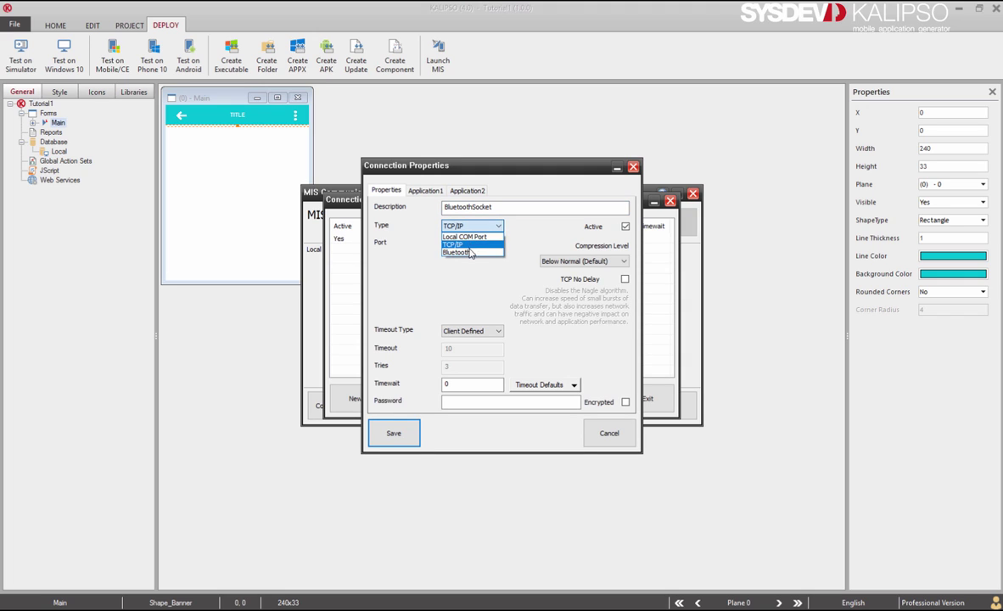
{"action": "left_click", "coordinate": [469, 253]}
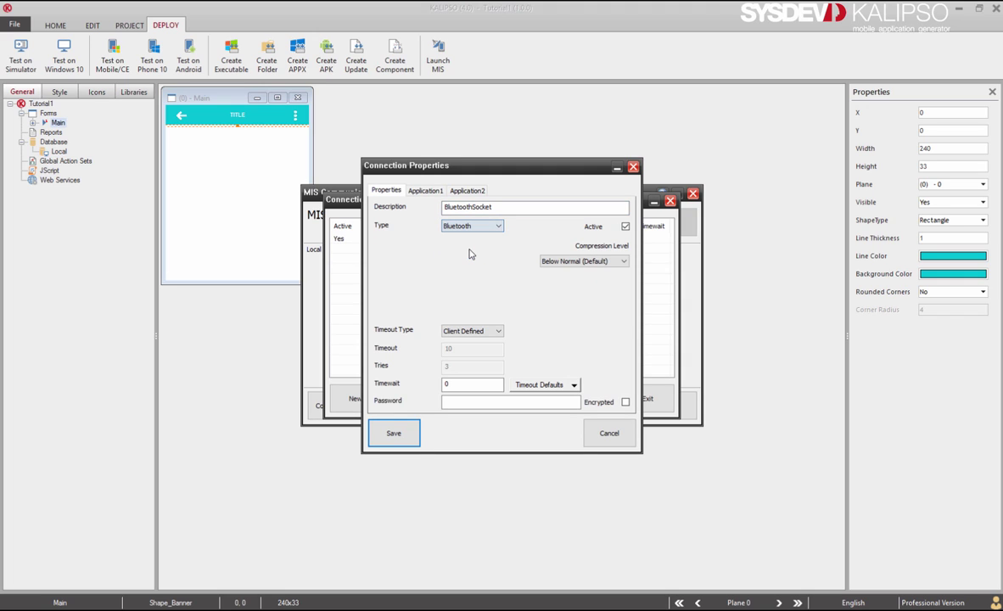
{"action": "left_click", "coordinate": [392, 431]}
Step: Add and save a Local COM Port connection with the description Local on port 9, and exit MIS Communicator
{"action": "left_click", "coordinate": [353, 400]}
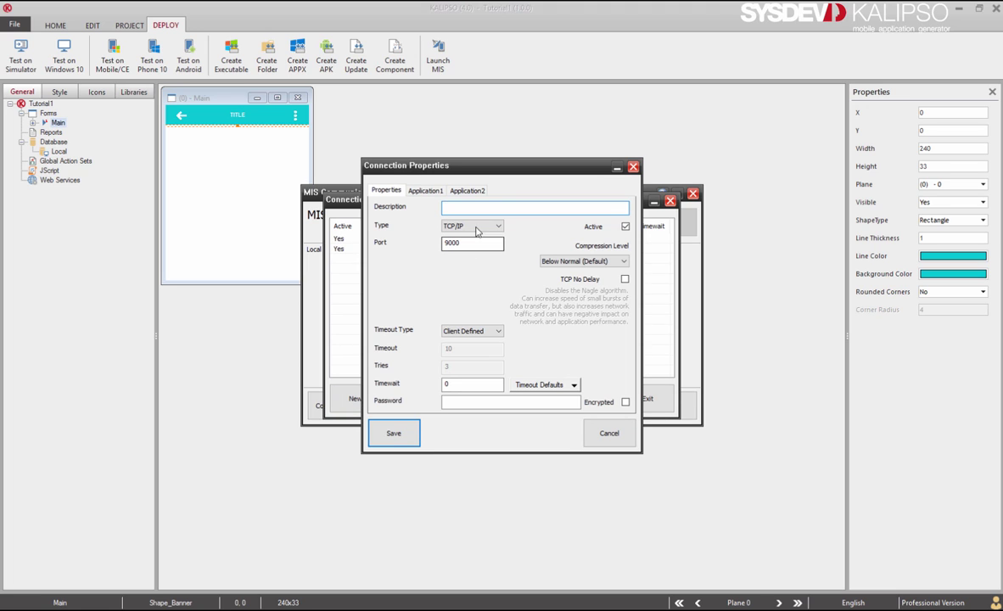
{"action": "type", "text": "Local"}
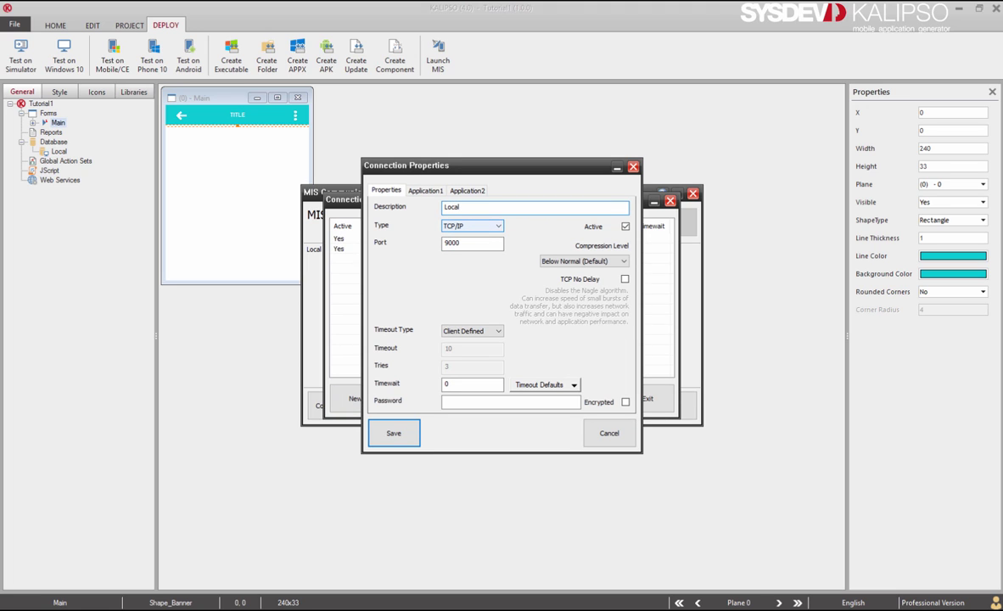
{"action": "left_click", "coordinate": [475, 226]}
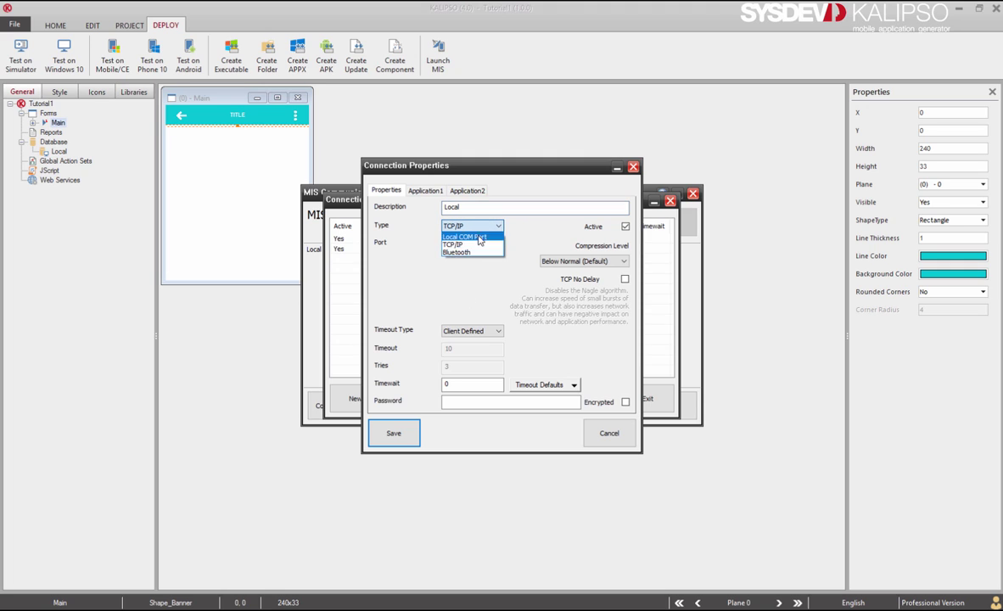
{"action": "left_click", "coordinate": [476, 237]}
{"action": "left_click", "coordinate": [473, 241]}
{"action": "left_click_drag", "start_coordinate": [473, 242], "coordinate": [451, 242]}
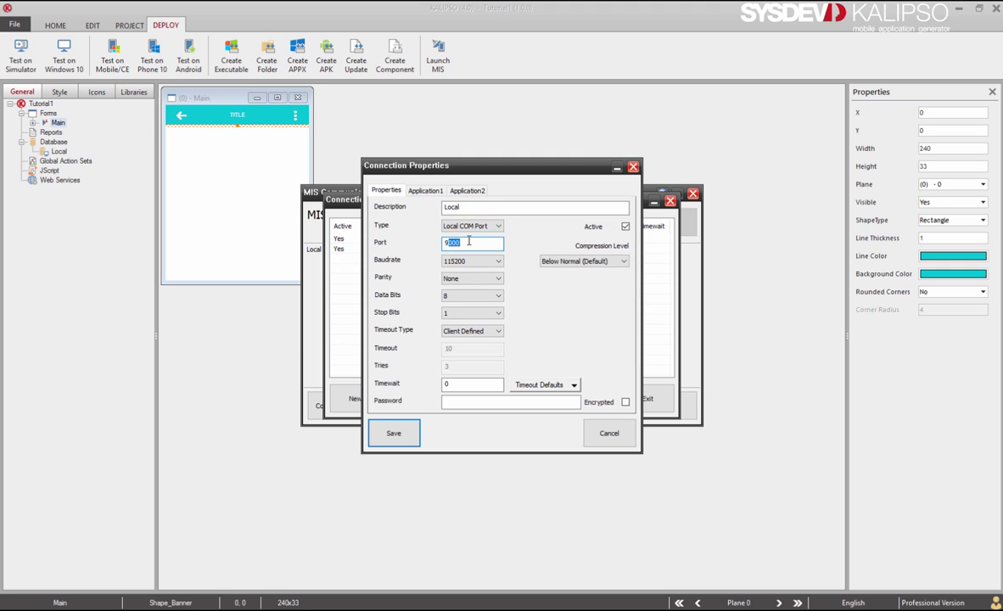
{"action": "key", "text": "BackSpace"}
{"action": "left_click", "coordinate": [393, 433]}
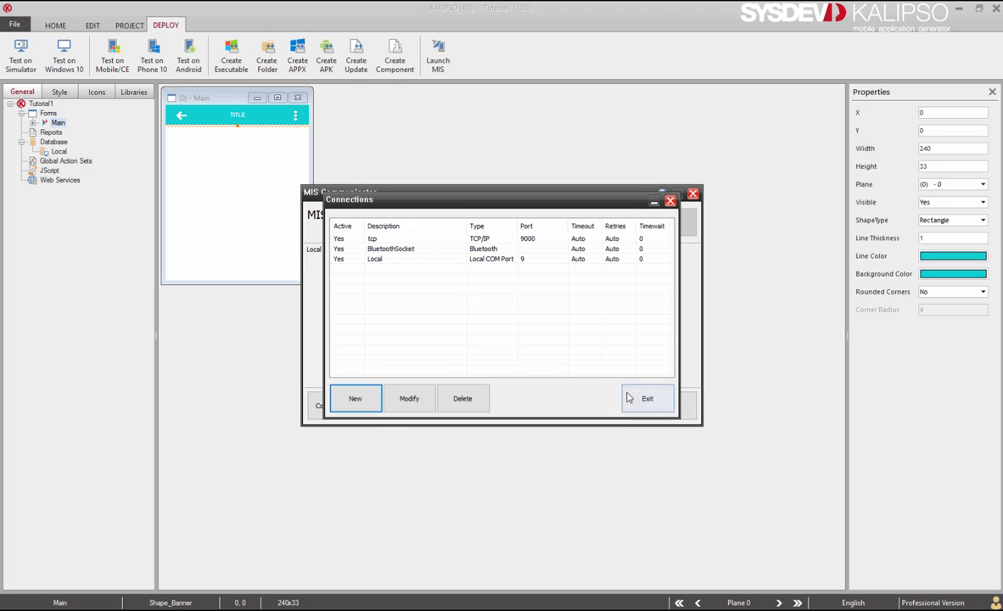
{"action": "left_click", "coordinate": [649, 398]}
{"action": "left_click", "coordinate": [657, 403]}
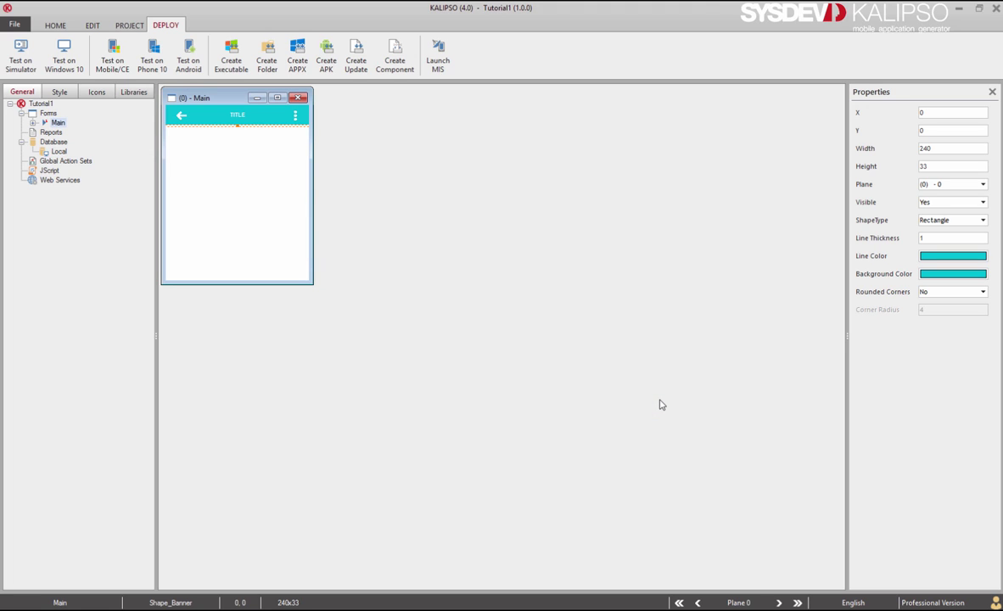